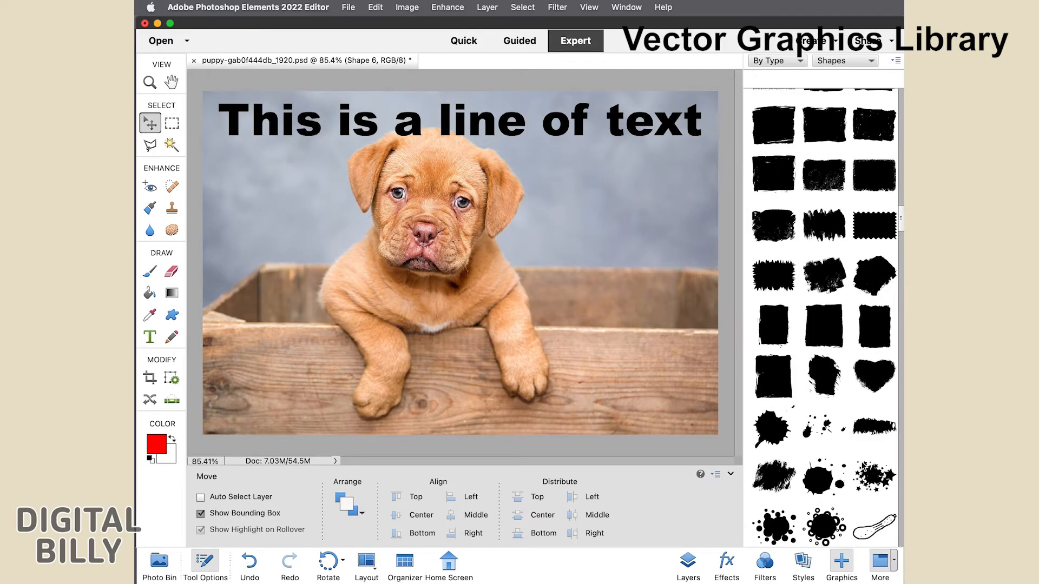
- Add a black shape from the graphics library to the puppy photo and adjust its placement on the image
scroll(822, 314, "down", 3)
left_click_drag(872, 457, 717, 378)
left_click_drag(625, 275, 609, 263)
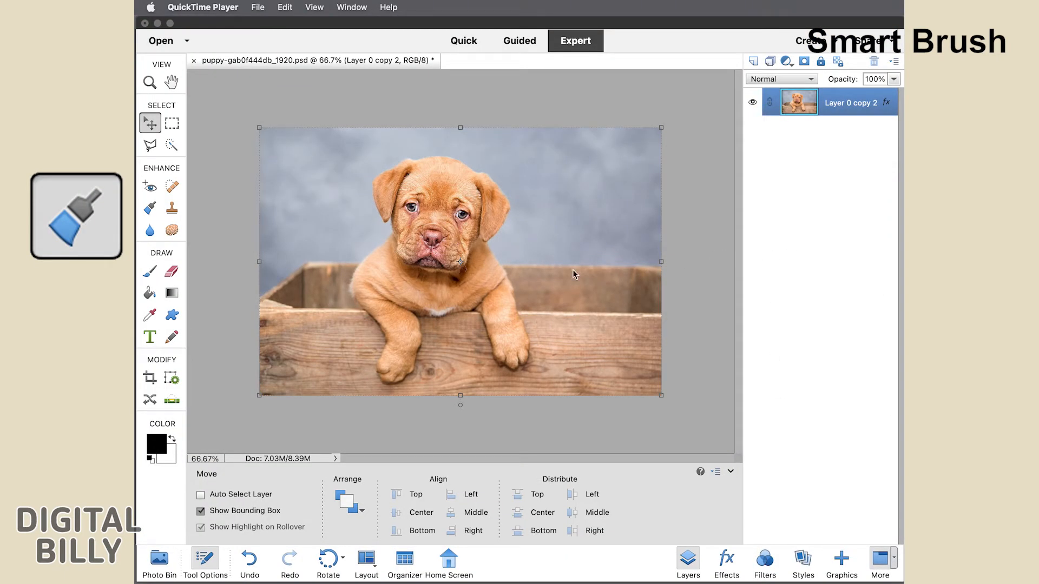
- Apply the Blue Skies preset over the whole puppy using the Smart Brush at 43 px
left_click(151, 210)
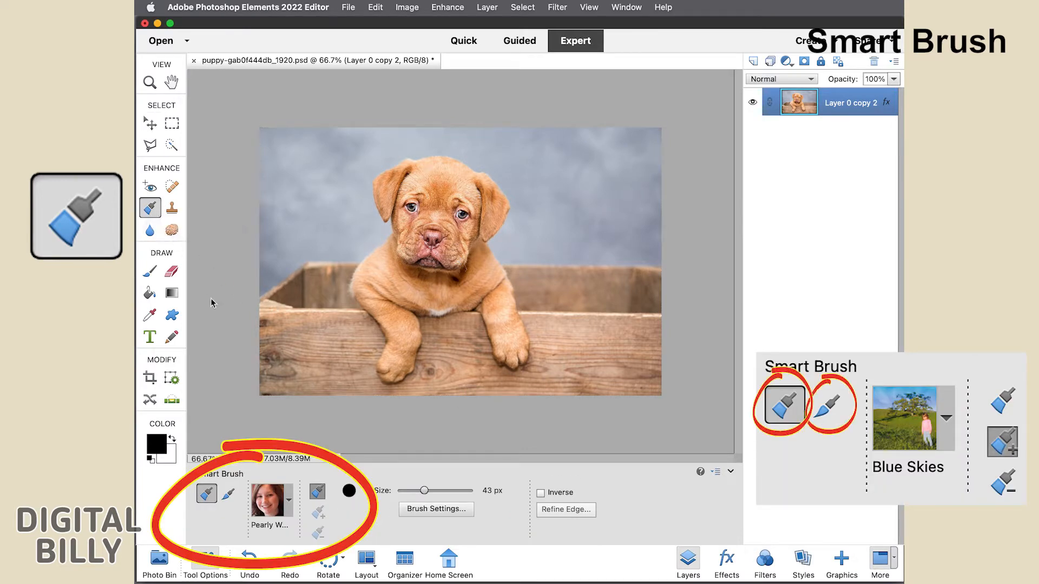
left_click(287, 503)
left_click(218, 550)
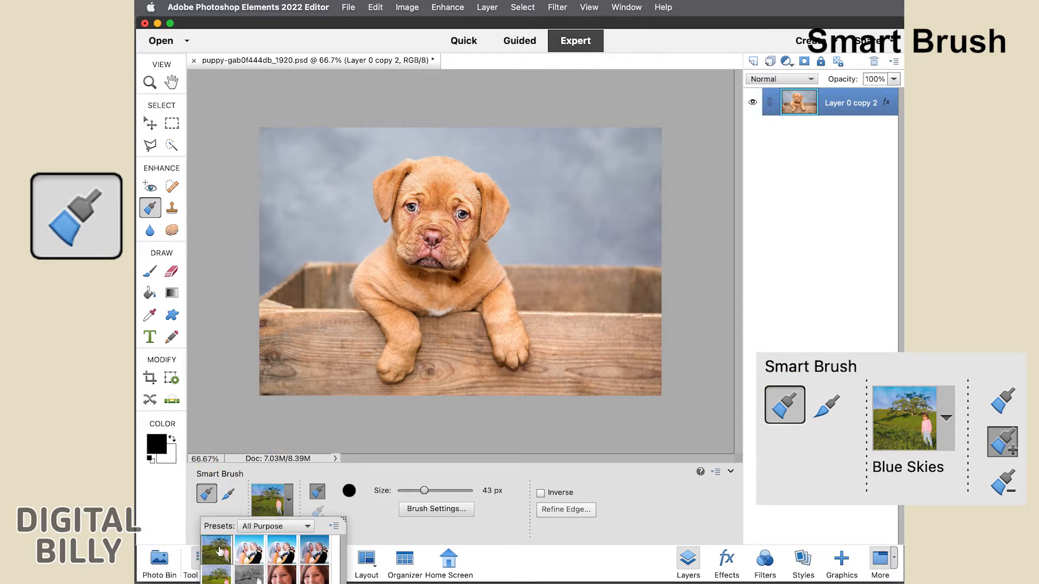
left_click(261, 479)
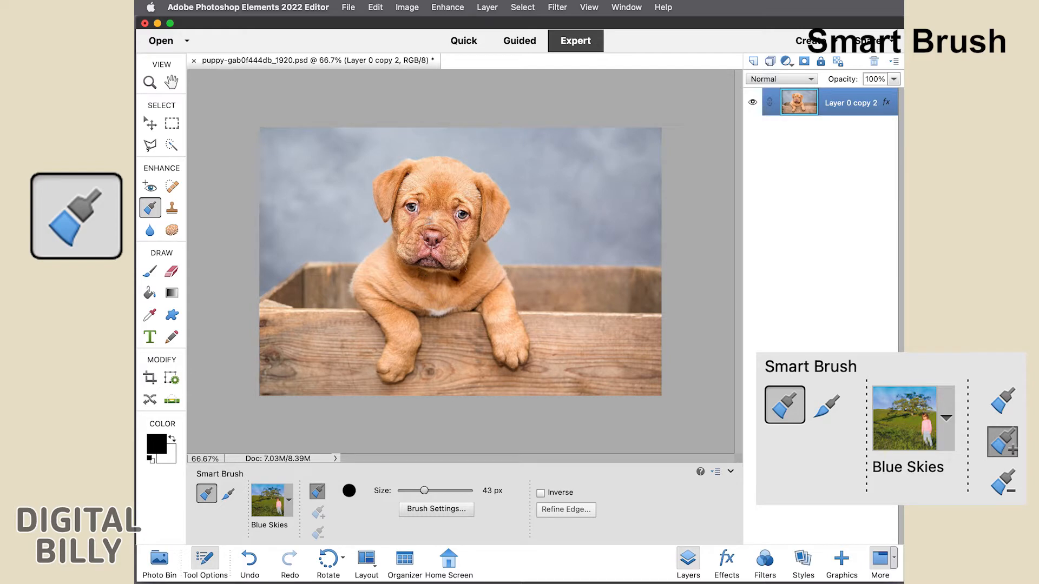
mouse_move(436, 201)
left_mouse_down()
mouse_move(449, 200)
mouse_move(444, 219)
mouse_move(433, 208)
mouse_move(457, 175)
mouse_move(495, 211)
mouse_move(470, 248)
mouse_move(510, 347)
mouse_move(476, 282)
mouse_move(469, 303)
mouse_move(407, 307)
mouse_move(407, 352)
mouse_move(391, 370)
mouse_move(396, 327)
mouse_move(363, 287)
mouse_move(412, 211)
mouse_move(406, 171)
mouse_move(394, 178)
left_mouse_up()
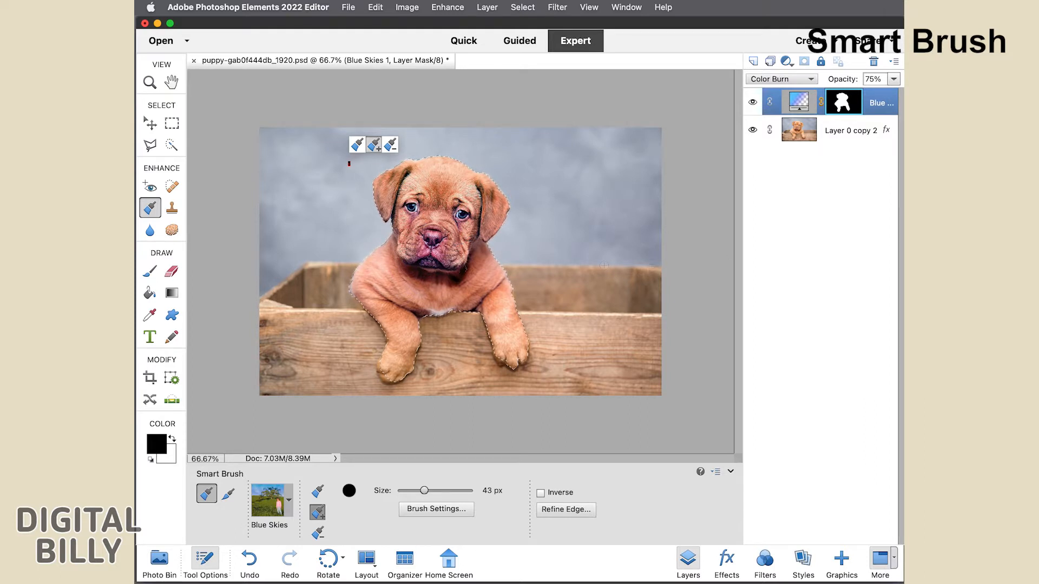
- Open the Blue Skies layer's Gradient Fill settings and examine the available gradient styles and default gradient presets
left_click(803, 106)
double_click(802, 107)
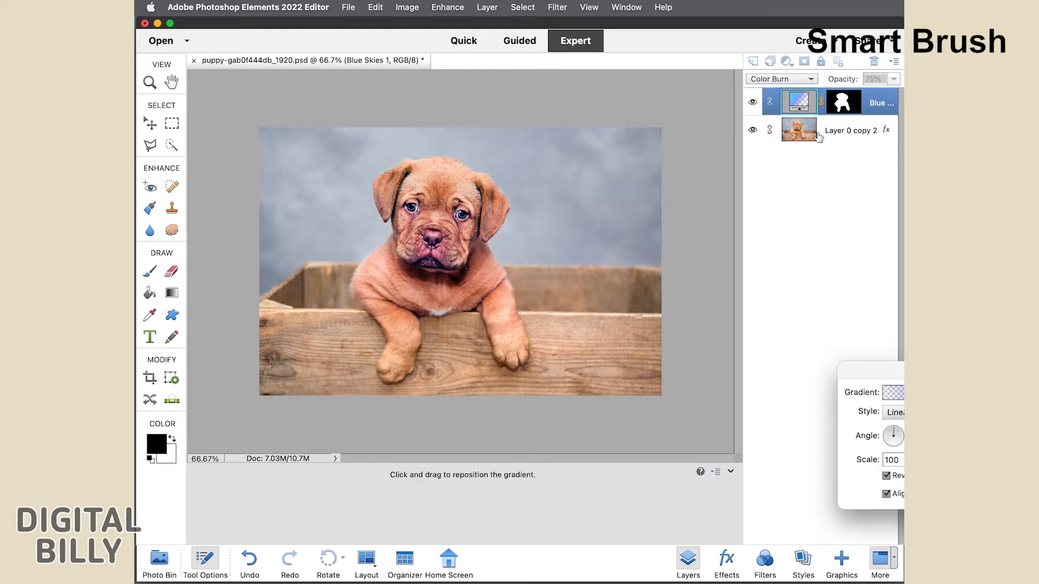
left_click_drag(891, 371, 702, 356)
left_click(779, 396)
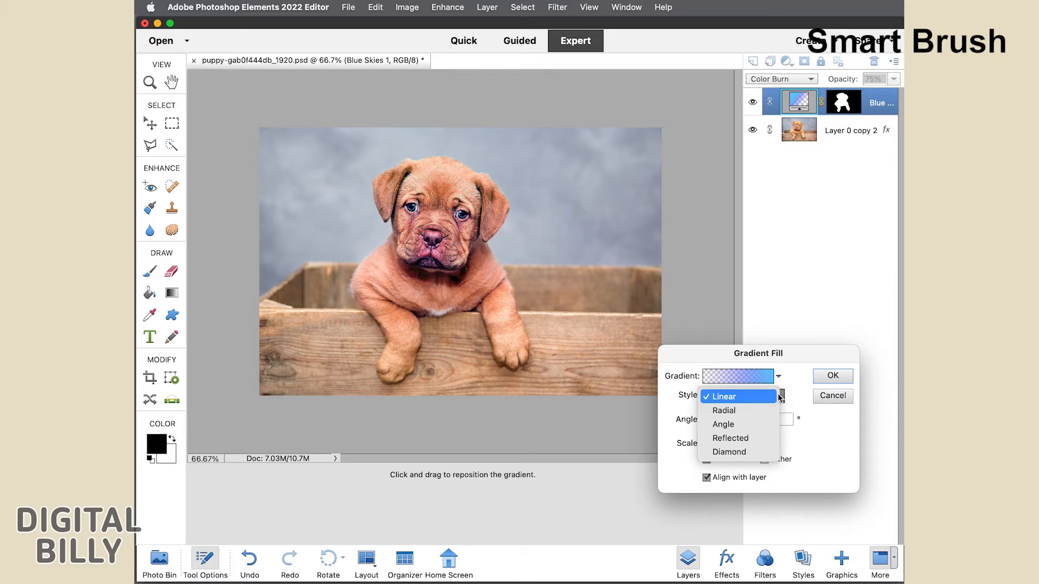
left_click(792, 385)
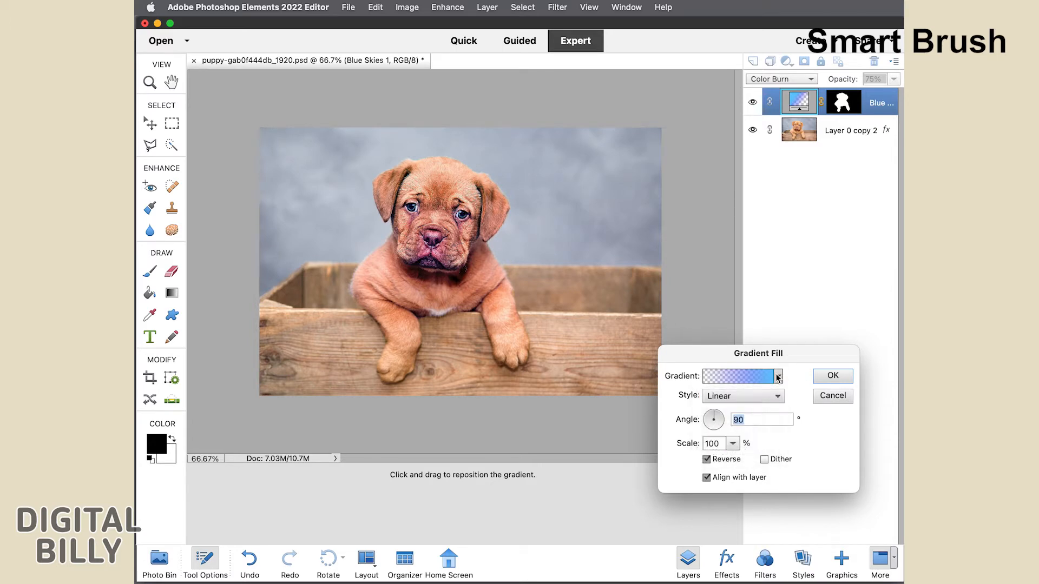
left_click(777, 375)
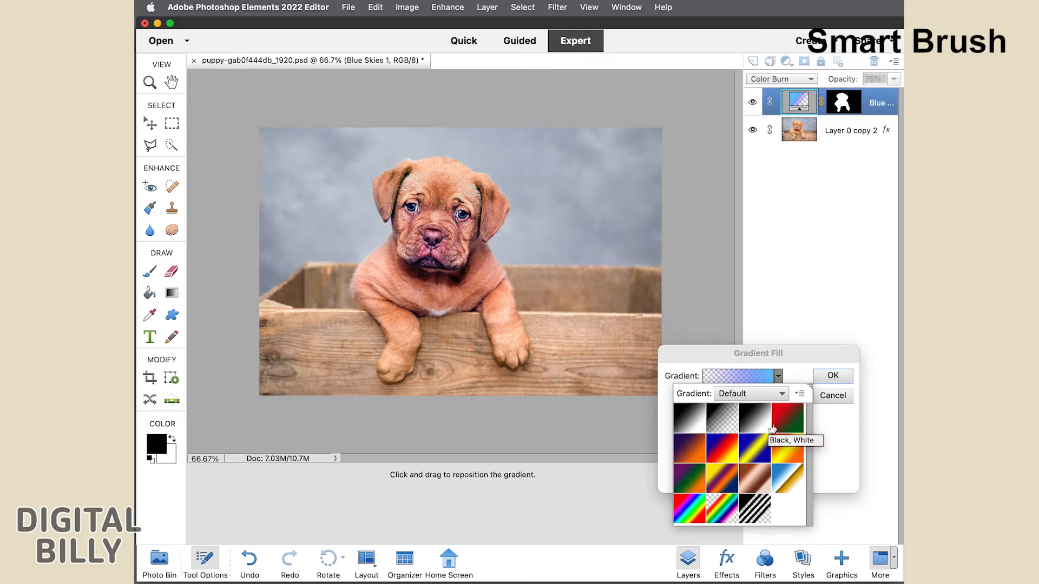
left_click(833, 429)
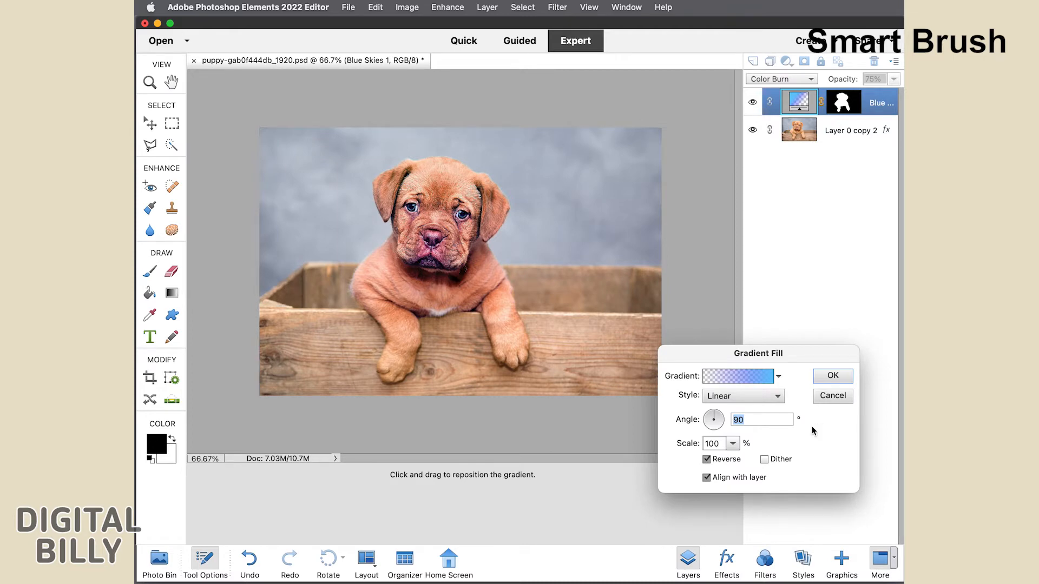
left_click(833, 376)
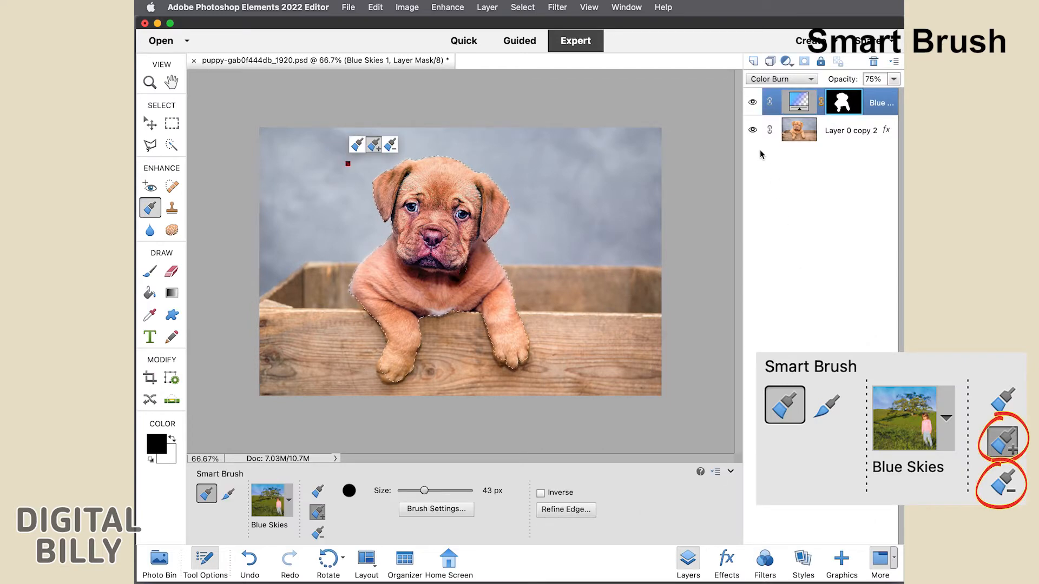
- Compare the puppy with the Blue Skies layer hidden and shown, and bring up the options for its layer mask
left_click(752, 102)
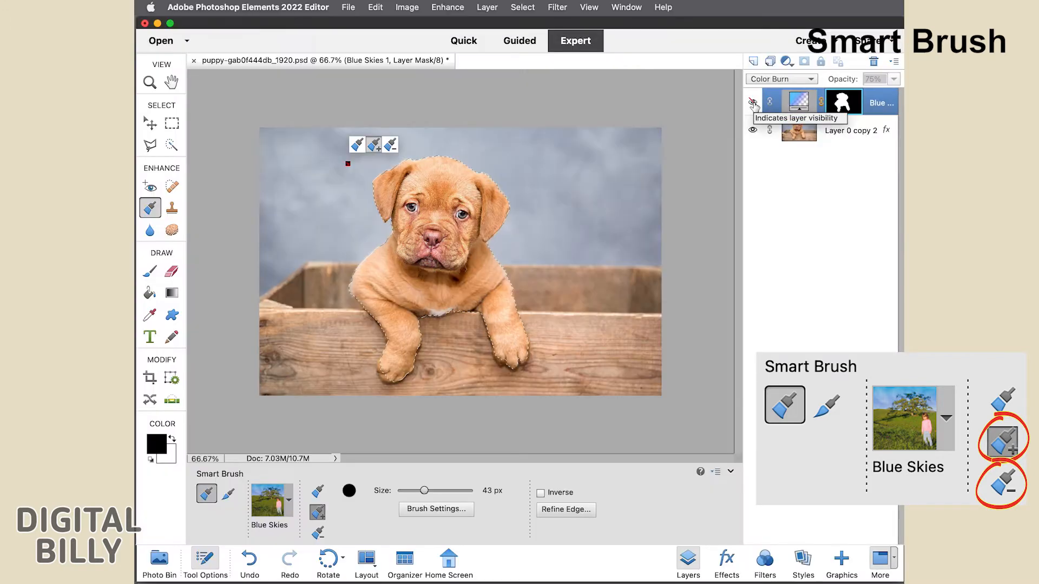
left_click(751, 102)
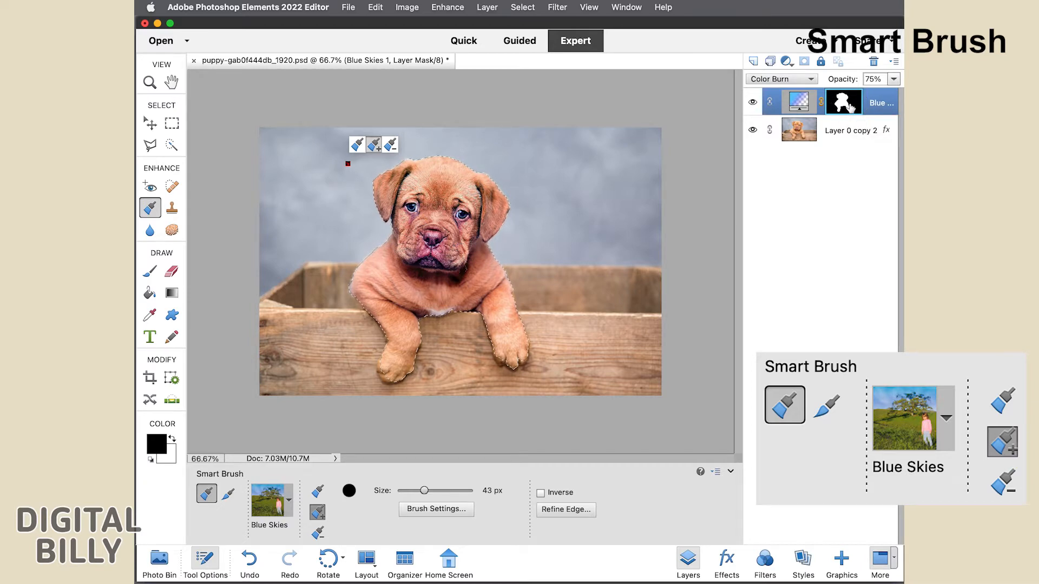
right_click(849, 107)
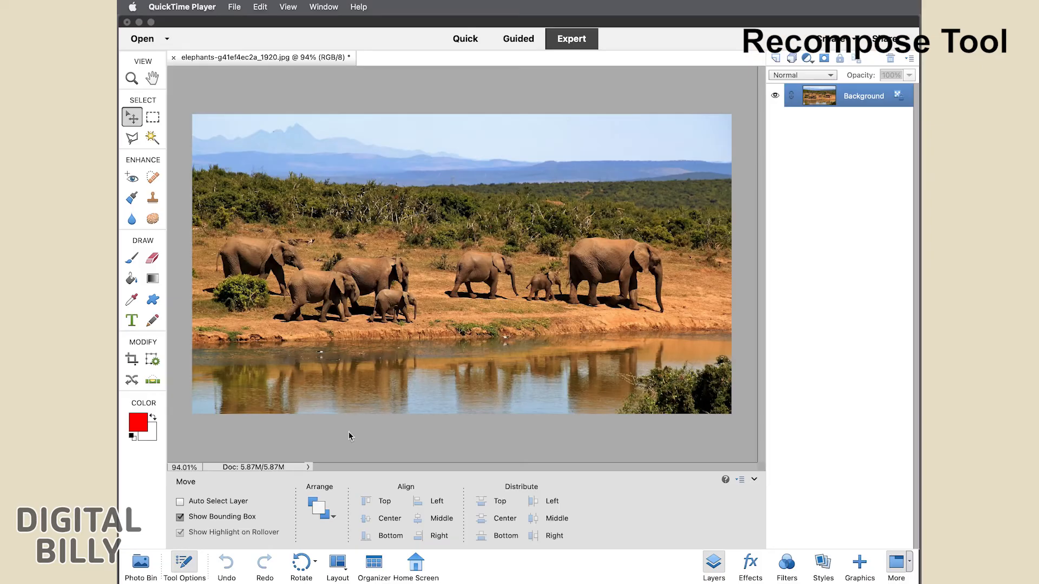
- Mark all elephants except the middle one, plus the small bush, for protection with the Recompose tool, enlarging the brush to 60 px
left_click(160, 356)
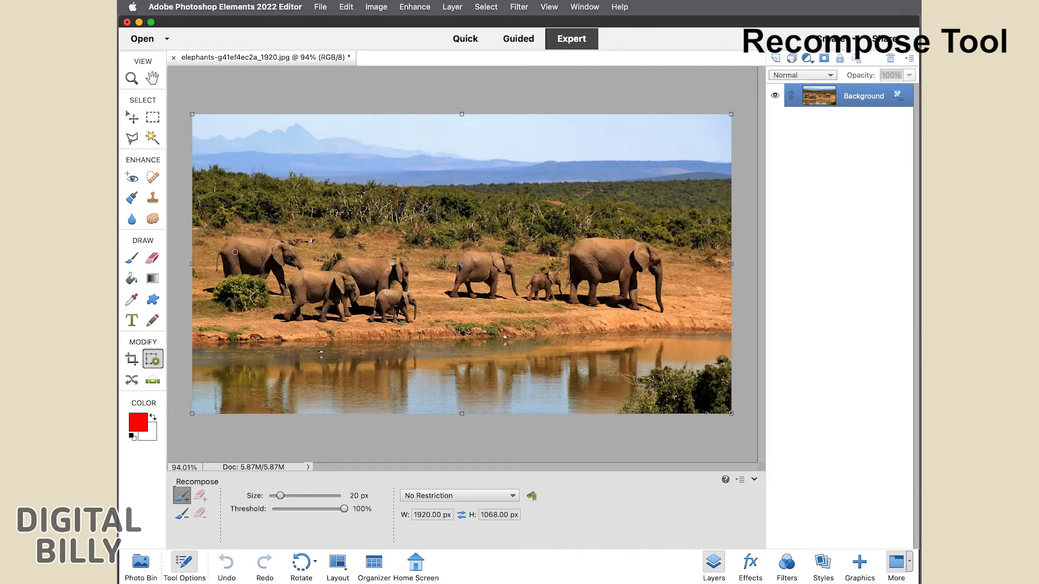
key("bracketright")
key("bracketright")
mouse_move(232, 244)
left_mouse_down()
mouse_move(218, 269)
mouse_move(234, 310)
mouse_move(261, 292)
mouse_move(234, 263)
mouse_move(254, 238)
mouse_move(282, 243)
mouse_move(270, 289)
mouse_move(295, 317)
mouse_move(281, 303)
mouse_move(411, 312)
mouse_move(403, 276)
mouse_move(381, 263)
mouse_move(303, 279)
mouse_move(292, 295)
mouse_move(393, 304)
mouse_move(379, 265)
mouse_move(324, 279)
mouse_move(342, 290)
left_mouse_up()
key("bracketright")
key("bracketright")
mouse_move(542, 283)
left_mouse_down()
mouse_move(552, 294)
mouse_move(530, 296)
left_mouse_up()
mouse_move(550, 295)
left_mouse_down()
mouse_move(657, 306)
mouse_move(645, 251)
mouse_move(581, 247)
mouse_move(575, 272)
mouse_move(584, 275)
mouse_move(596, 255)
mouse_move(637, 257)
mouse_move(641, 288)
mouse_move(626, 264)
mouse_move(602, 294)
mouse_move(590, 289)
mouse_move(603, 266)
mouse_move(602, 300)
left_mouse_up()
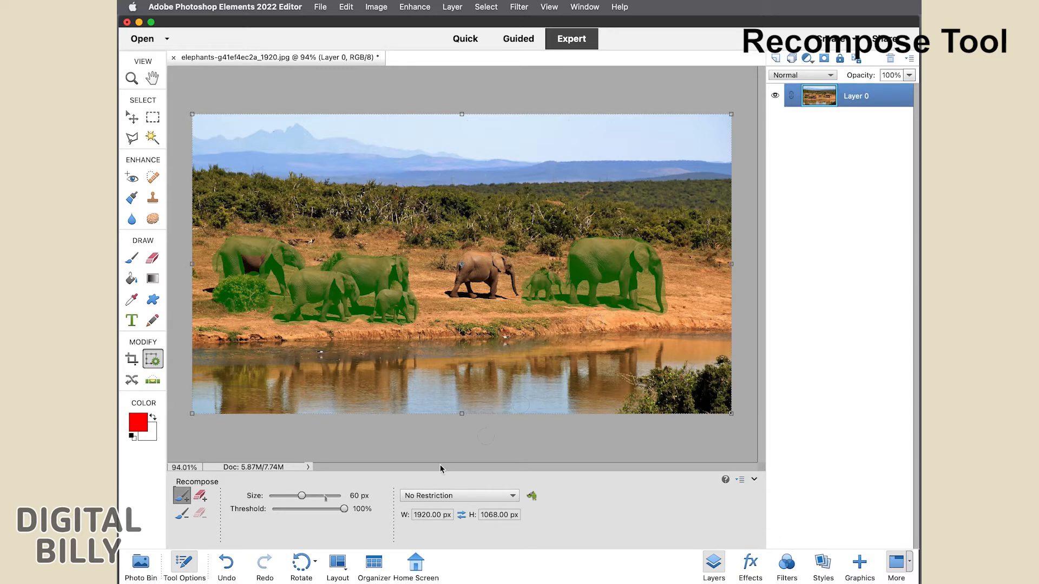
- Mark the unprotected middle elephant for removal and recompose the photo from its left edge to about 88.5% width
mouse_move(475, 266)
left_mouse_down()
mouse_move(453, 293)
mouse_move(497, 292)
left_mouse_up()
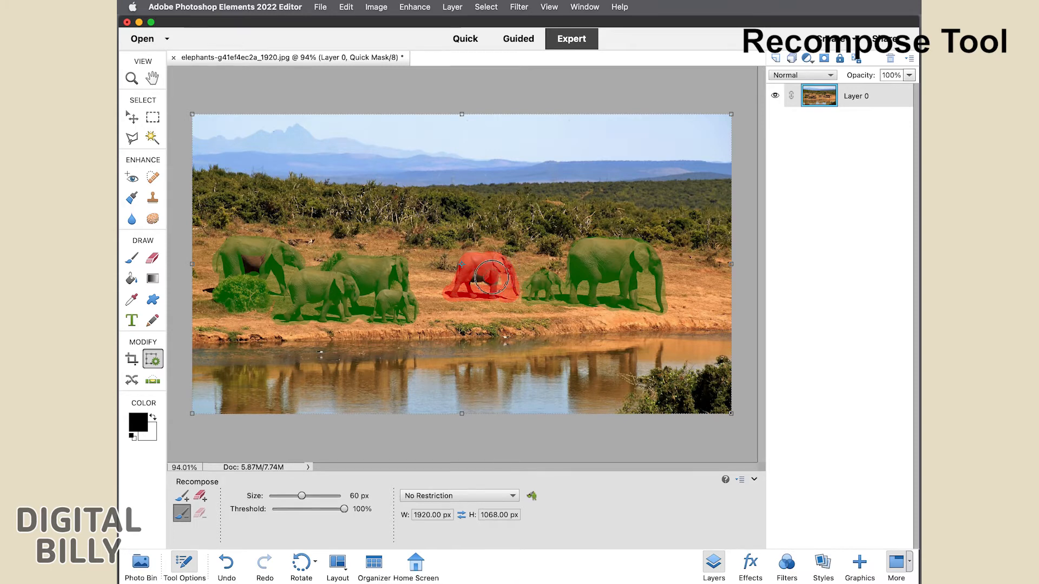
left_click_drag(473, 284, 470, 283)
mouse_move(193, 265)
left_mouse_down()
mouse_move(147, 268)
mouse_move(181, 281)
left_mouse_up()
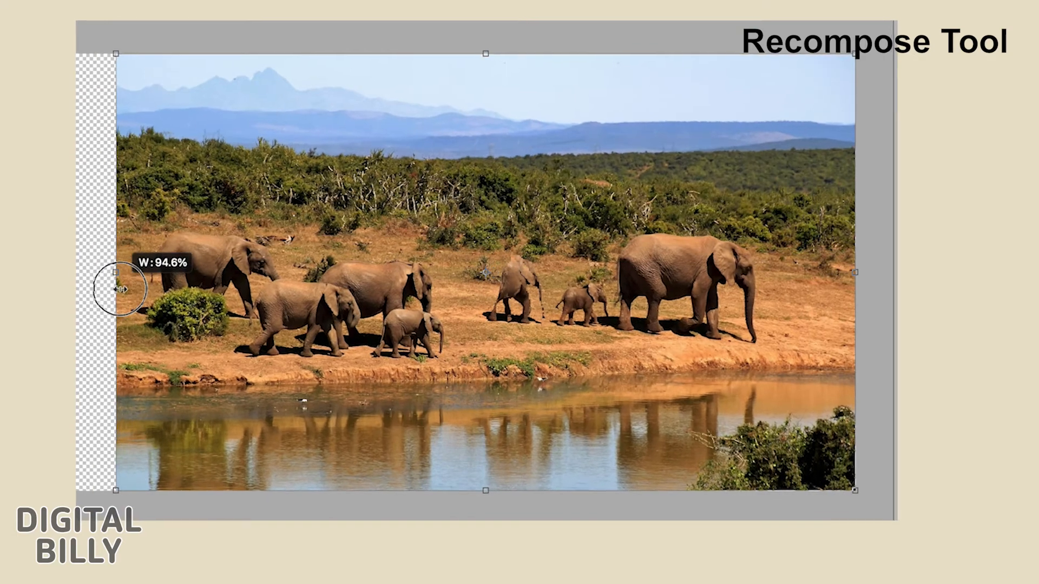
left_click_drag(120, 290, 152, 309)
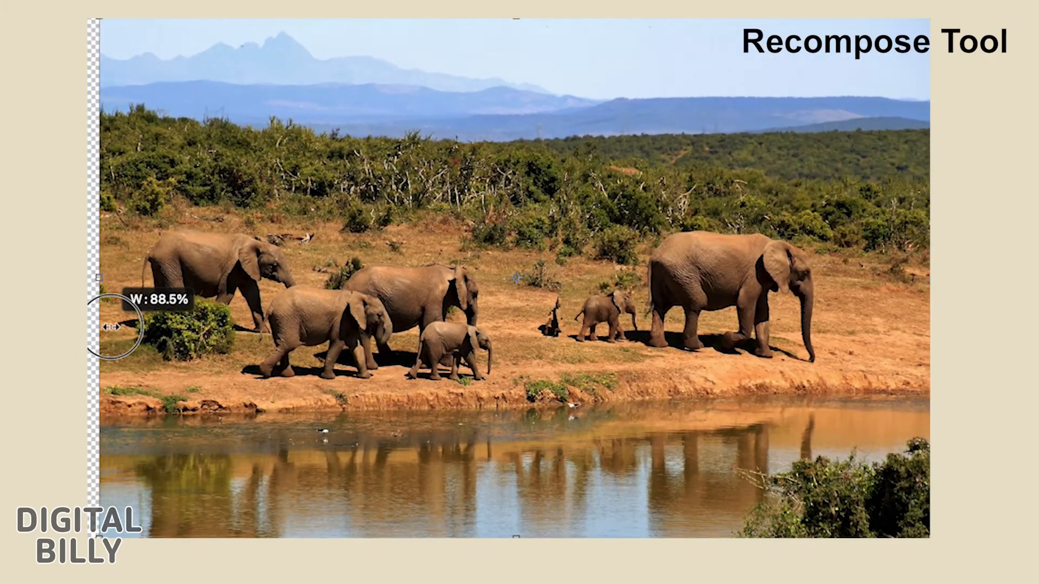